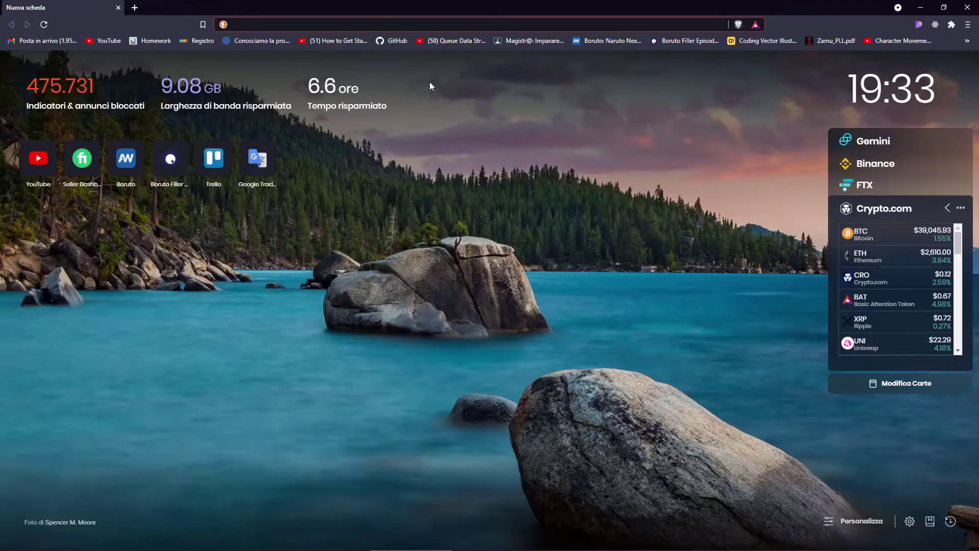
{"action": "type", "text": "lumen"}
Go to the Lumen5 dashboard and start creating a new video
{"action": "key", "text": "Return"}
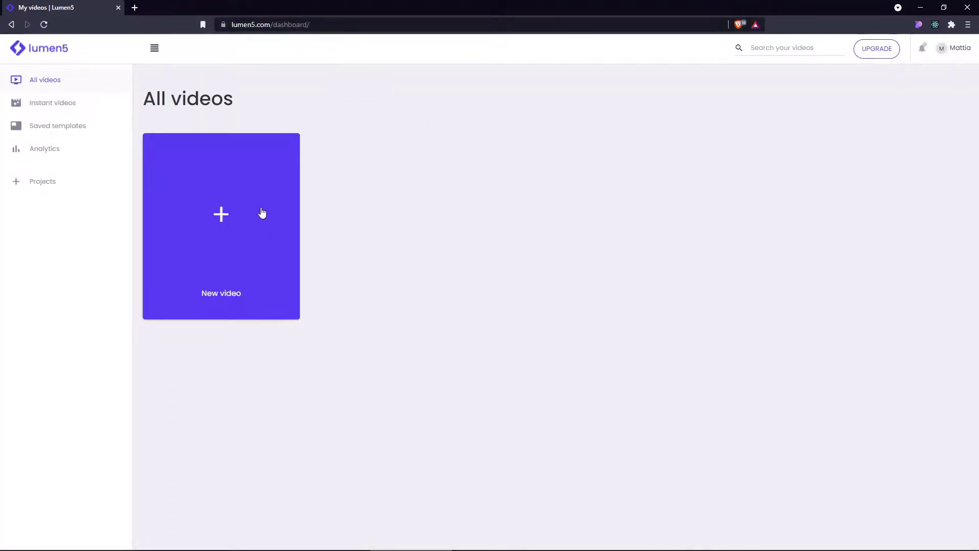
{"action": "left_click", "coordinate": [225, 182]}
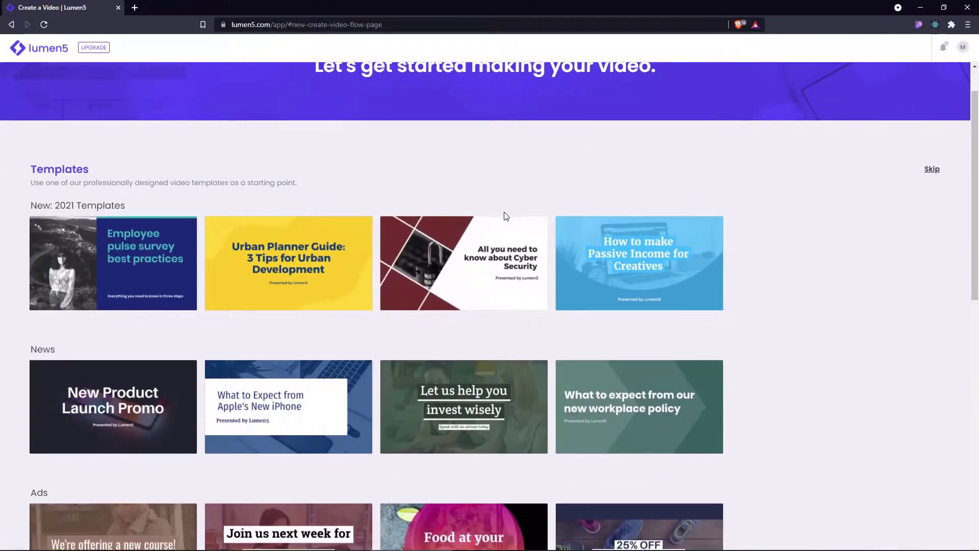
{"action": "scroll", "coordinate": [505, 215], "scroll_direction": "down", "scroll_amount": 5}
{"action": "scroll", "coordinate": [504, 214], "scroll_direction": "down", "scroll_amount": 2}
{"action": "scroll", "coordinate": [504, 215], "scroll_direction": "down", "scroll_amount": 2}
{"action": "scroll", "coordinate": [451, 245], "scroll_direction": "down", "scroll_amount": 3}
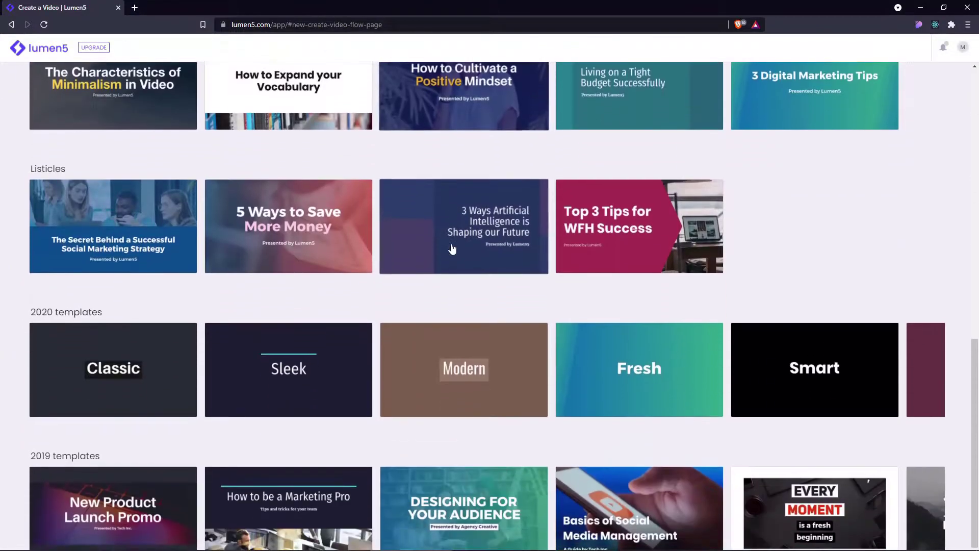
{"action": "scroll", "coordinate": [451, 245], "scroll_direction": "down", "scroll_amount": 2}
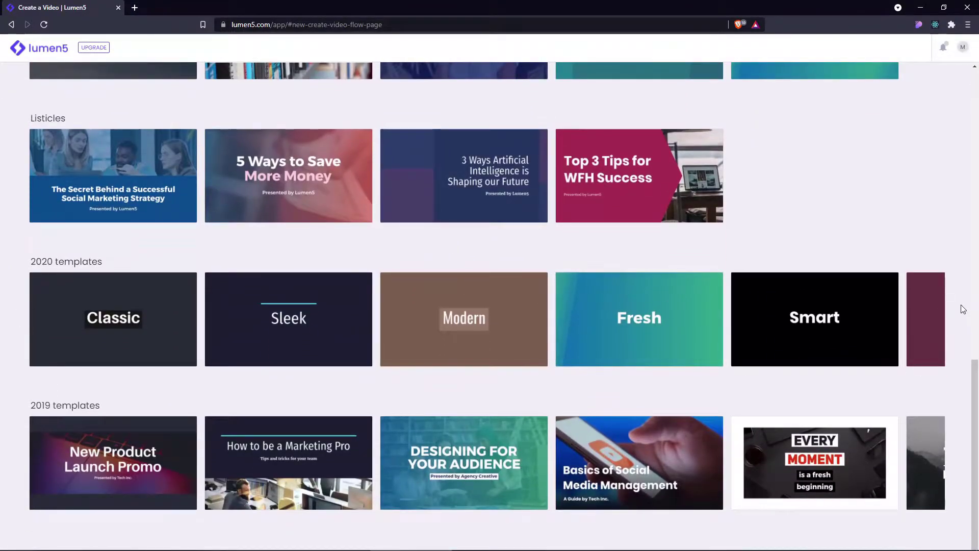
{"action": "scroll", "coordinate": [637, 285], "scroll_direction": "up", "scroll_amount": 3}
{"action": "scroll", "coordinate": [638, 284], "scroll_direction": "up", "scroll_amount": 5}
{"action": "scroll", "coordinate": [458, 276], "scroll_direction": "down", "scroll_amount": 4}
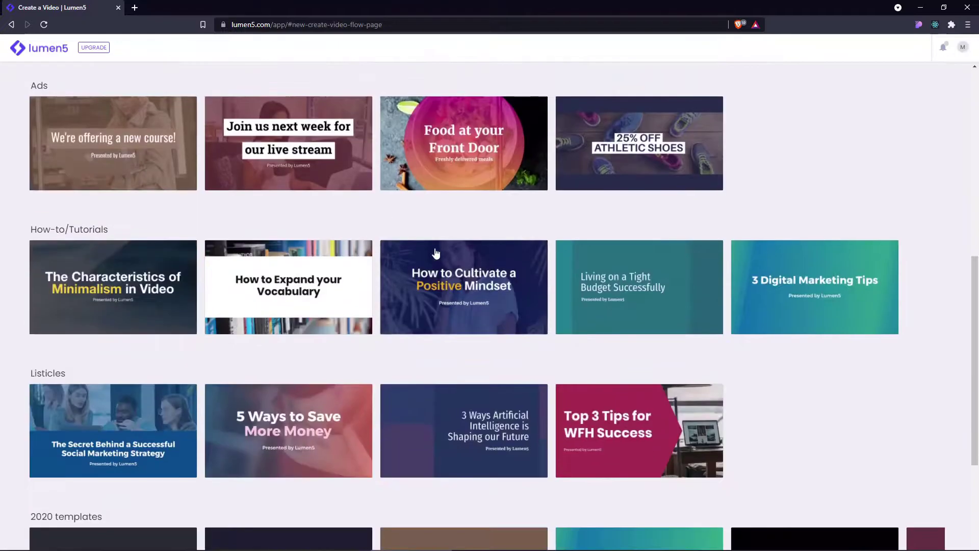
{"action": "mouse_move", "coordinate": [113, 287]}
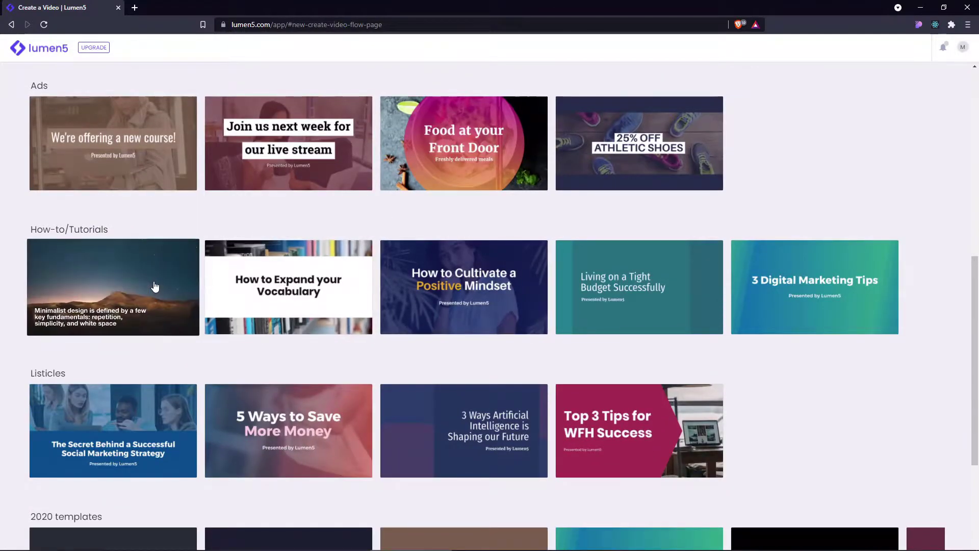
Choose the Minimalism tutorial template with the YouTube/LinkedIn landscape format
{"action": "left_click", "coordinate": [129, 288]}
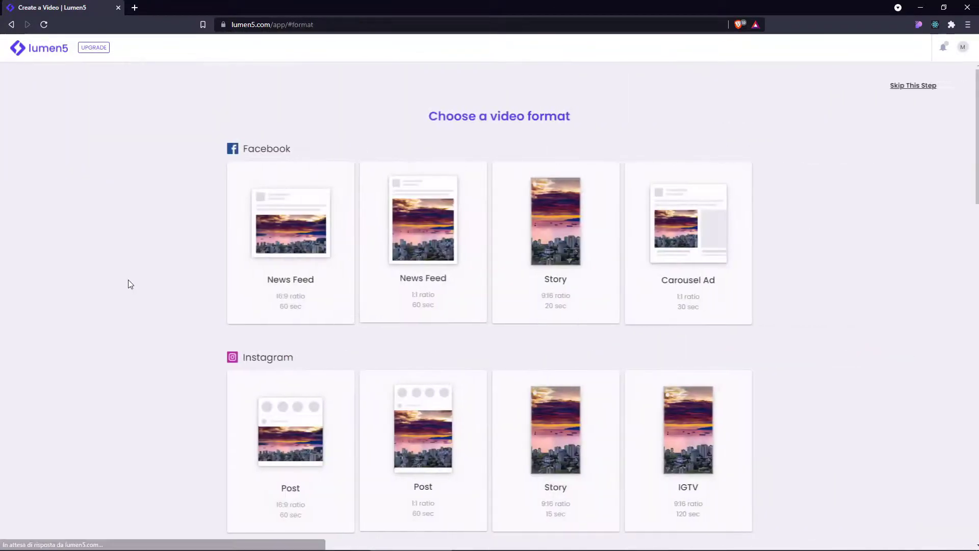
{"action": "scroll", "coordinate": [343, 250], "scroll_direction": "down", "scroll_amount": 3}
{"action": "scroll", "coordinate": [344, 251], "scroll_direction": "down", "scroll_amount": 3}
{"action": "scroll", "coordinate": [343, 250], "scroll_direction": "down", "scroll_amount": 2}
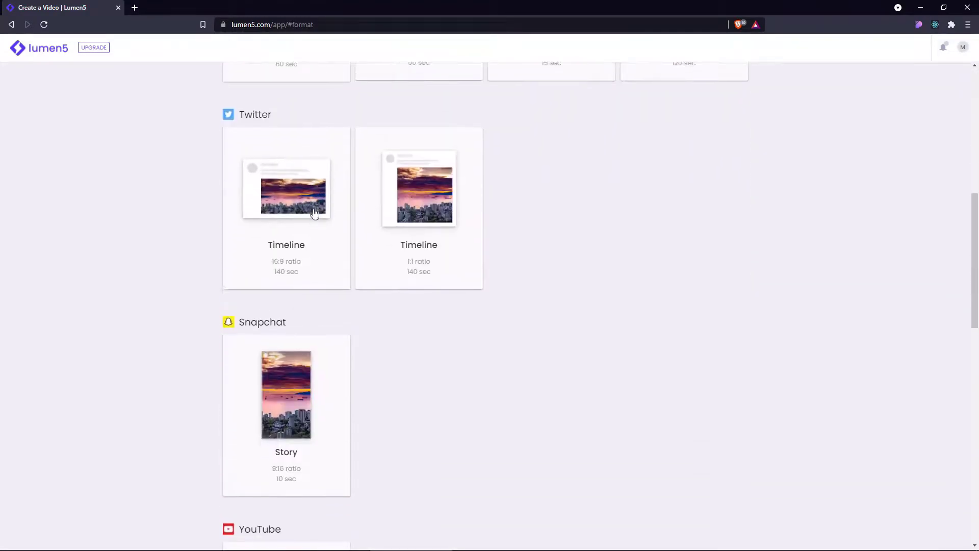
{"action": "scroll", "coordinate": [351, 230], "scroll_direction": "up", "scroll_amount": 4}
{"action": "scroll", "coordinate": [351, 230], "scroll_direction": "up", "scroll_amount": 2}
{"action": "scroll", "coordinate": [357, 287], "scroll_direction": "down", "scroll_amount": 3}
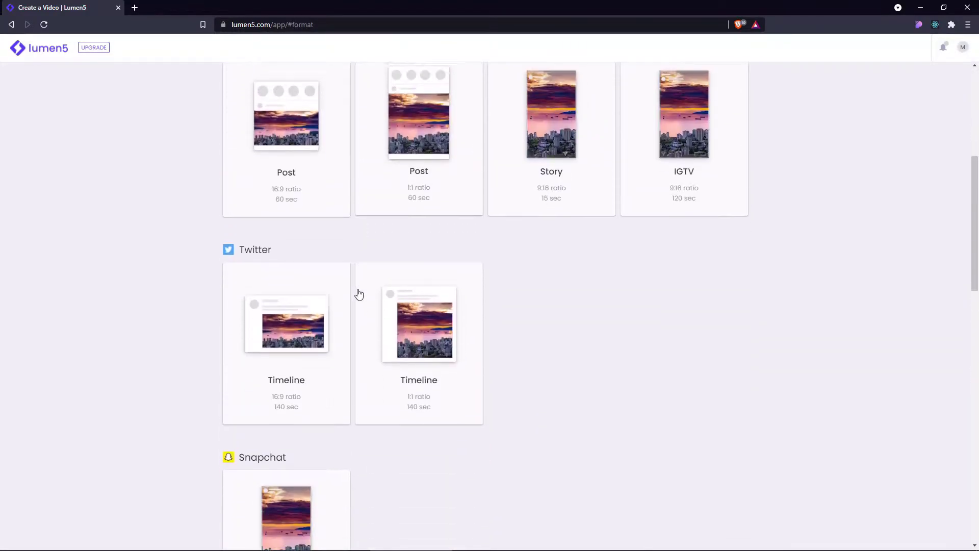
{"action": "scroll", "coordinate": [356, 288], "scroll_direction": "down", "scroll_amount": 3}
{"action": "scroll", "coordinate": [357, 288], "scroll_direction": "up", "scroll_amount": 2}
{"action": "scroll", "coordinate": [361, 294], "scroll_direction": "up", "scroll_amount": 3}
{"action": "scroll", "coordinate": [360, 293], "scroll_direction": "up", "scroll_amount": 3}
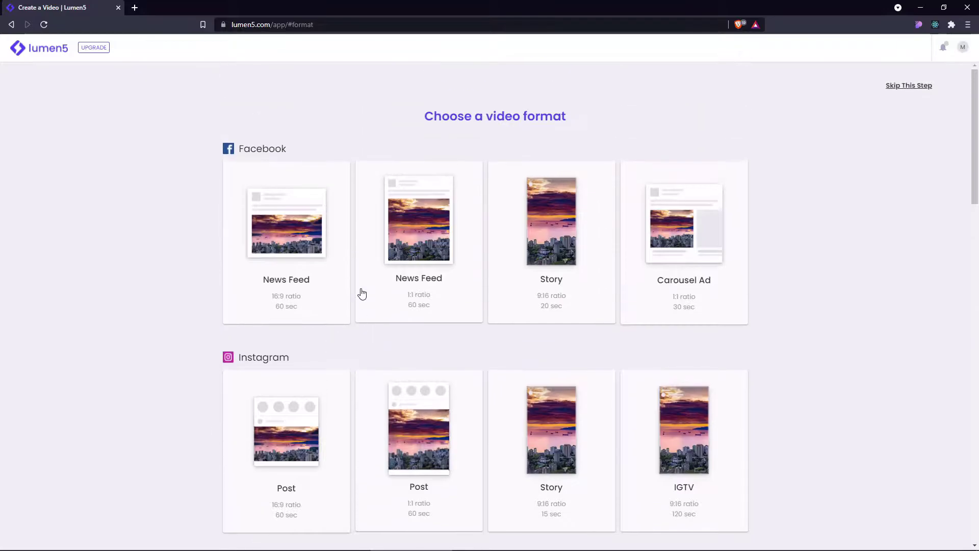
{"action": "scroll", "coordinate": [420, 298], "scroll_direction": "down", "scroll_amount": 5}
{"action": "scroll", "coordinate": [421, 298], "scroll_direction": "down", "scroll_amount": 2}
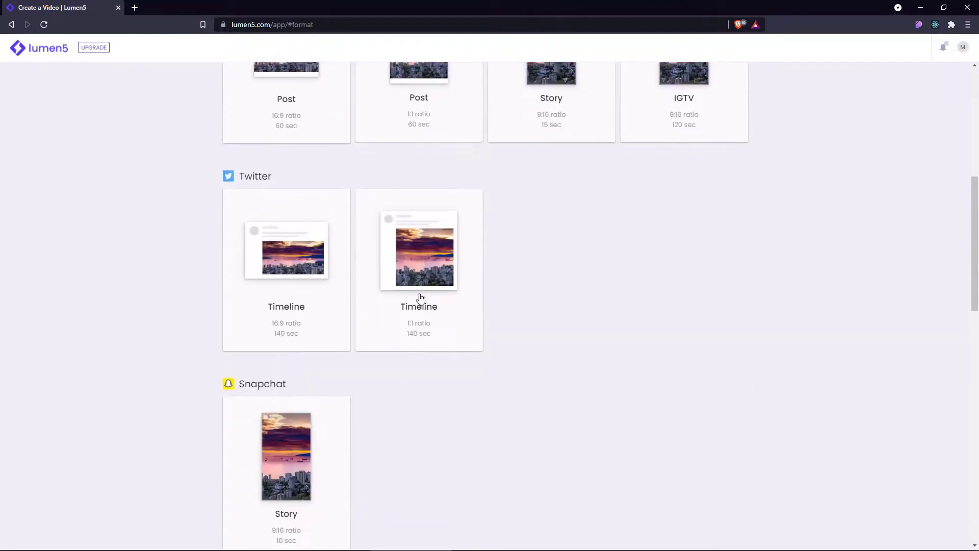
{"action": "scroll", "coordinate": [420, 298], "scroll_direction": "down", "scroll_amount": 4}
{"action": "scroll", "coordinate": [421, 298], "scroll_direction": "down", "scroll_amount": 1}
{"action": "left_click", "coordinate": [299, 295]}
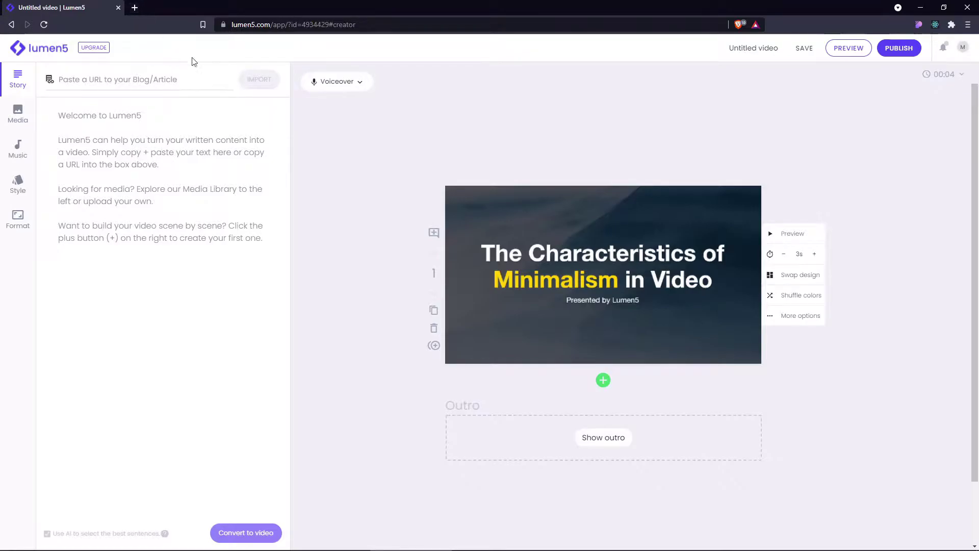
Open a new browser tab to search DuckDuckGo for benefits of jogging
{"action": "left_click", "coordinate": [134, 8]}
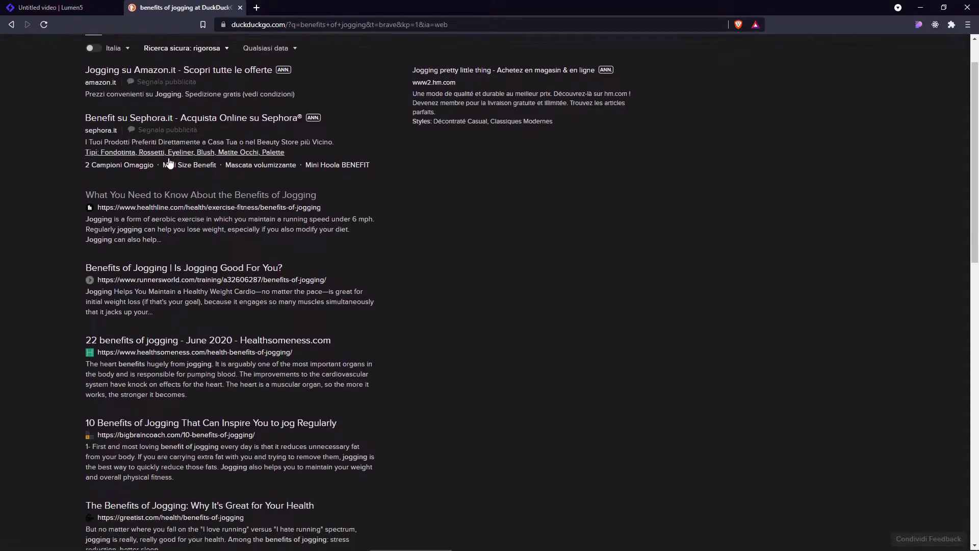
Open the Healthline jogging article and copy its weight, immune system and insulin sections
{"action": "left_click", "coordinate": [174, 192]}
{"action": "scroll", "coordinate": [332, 236], "scroll_direction": "down", "scroll_amount": 5}
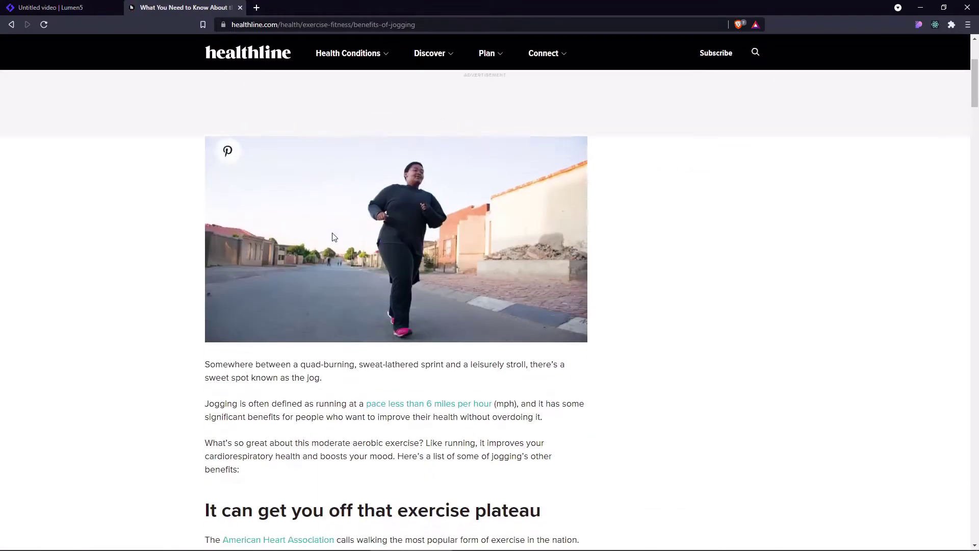
{"action": "scroll", "coordinate": [332, 236], "scroll_direction": "down", "scroll_amount": 3}
{"action": "scroll", "coordinate": [332, 236], "scroll_direction": "up", "scroll_amount": 1}
{"action": "scroll", "coordinate": [332, 253], "scroll_direction": "down", "scroll_amount": 5}
{"action": "scroll", "coordinate": [332, 253], "scroll_direction": "down", "scroll_amount": 3}
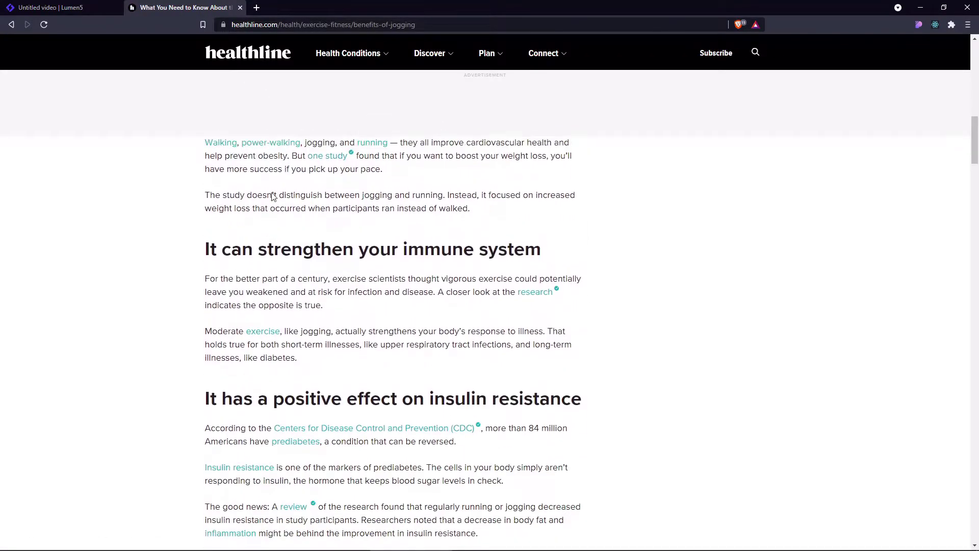
{"action": "scroll", "coordinate": [283, 244], "scroll_direction": "up", "scroll_amount": 3}
{"action": "scroll", "coordinate": [284, 243], "scroll_direction": "down", "scroll_amount": 1}
{"action": "mouse_move", "coordinate": [205, 201]}
{"action": "left_mouse_down"}
{"action": "mouse_move", "coordinate": [348, 419]}
{"action": "mouse_move", "coordinate": [574, 329]}
{"action": "left_mouse_up"}
{"action": "scroll", "coordinate": [383, 306], "scroll_direction": "down", "scroll_amount": 8}
{"action": "scroll", "coordinate": [382, 307], "scroll_direction": "up", "scroll_amount": 8}
{"action": "key", "text": "ctrl+c"}
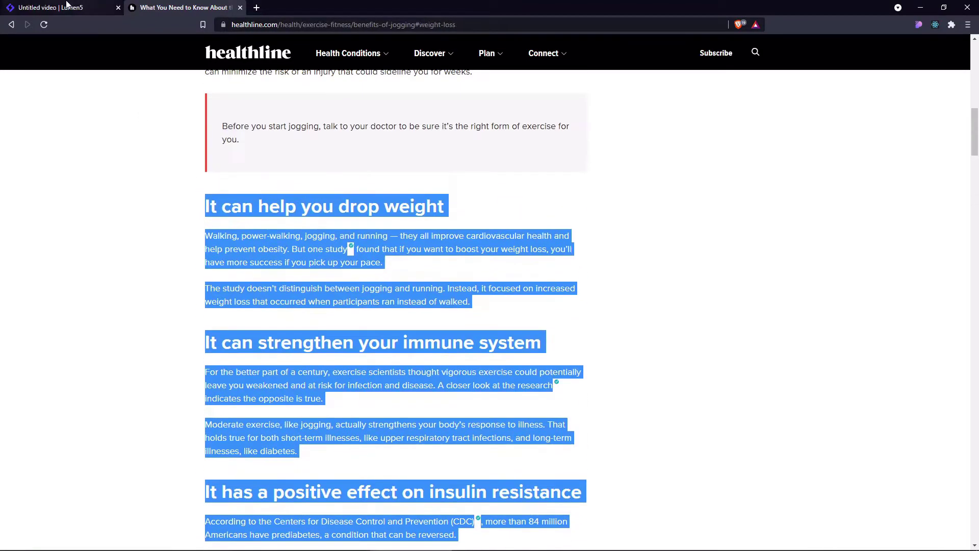
Paste the copied article into the Lumen5 story box, then select it again for removal
{"action": "left_click", "coordinate": [52, 8]}
{"action": "left_click", "coordinate": [258, 150]}
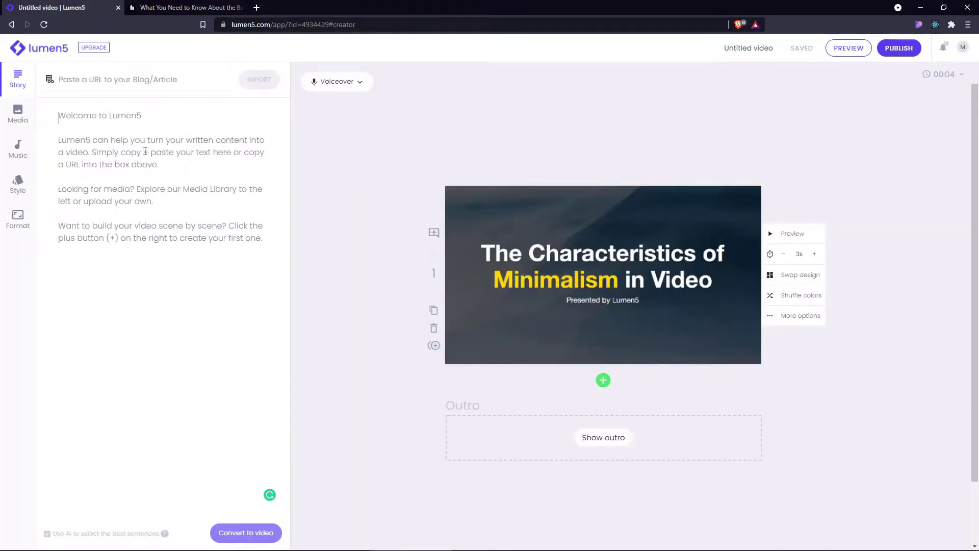
{"action": "key", "text": "ctrl+v"}
{"action": "scroll", "coordinate": [189, 229], "scroll_direction": "down", "scroll_amount": 5}
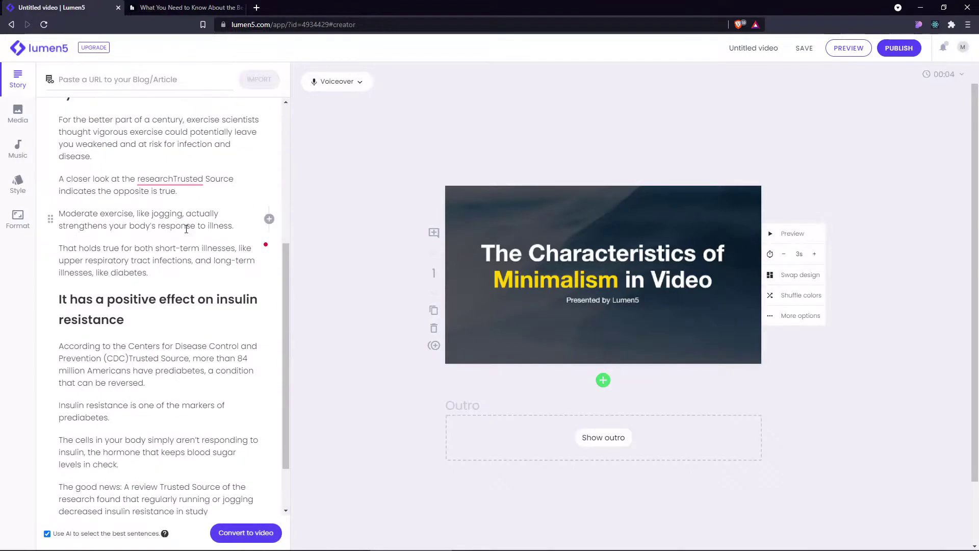
{"action": "scroll", "coordinate": [189, 231], "scroll_direction": "down", "scroll_amount": 2}
{"action": "scroll", "coordinate": [189, 230], "scroll_direction": "up", "scroll_amount": 8}
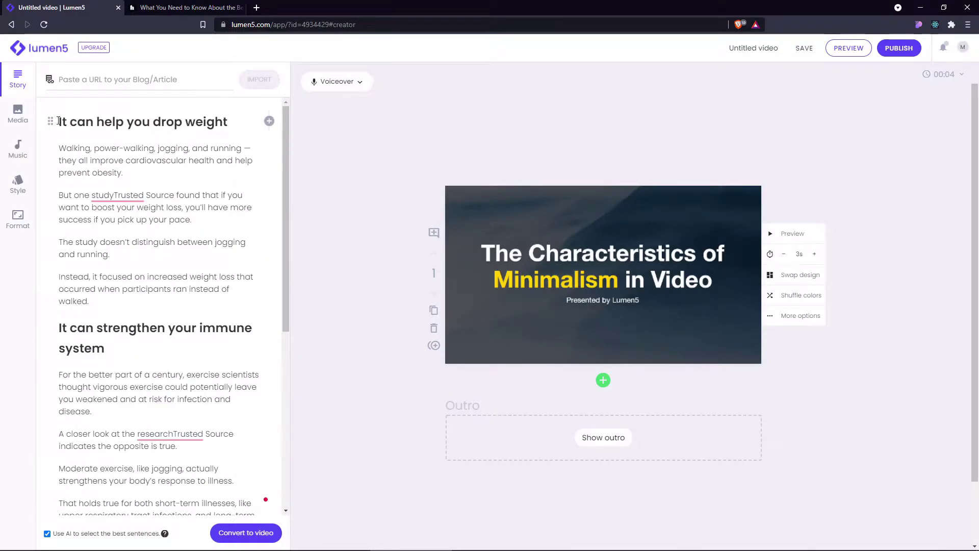
{"action": "left_click_drag", "start_coordinate": [58, 121], "coordinate": [228, 122]}
{"action": "left_click", "coordinate": [184, 8]}
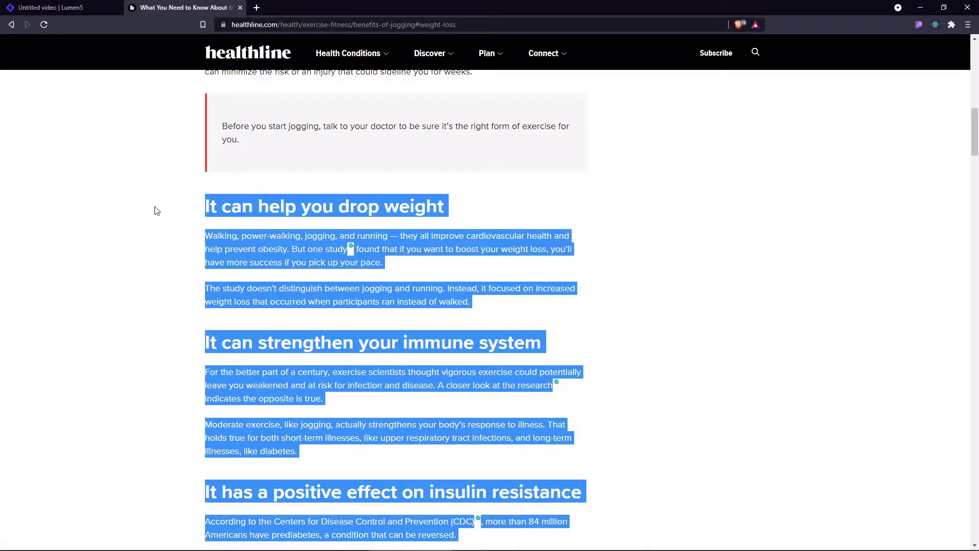
{"action": "left_click", "coordinate": [62, 8]}
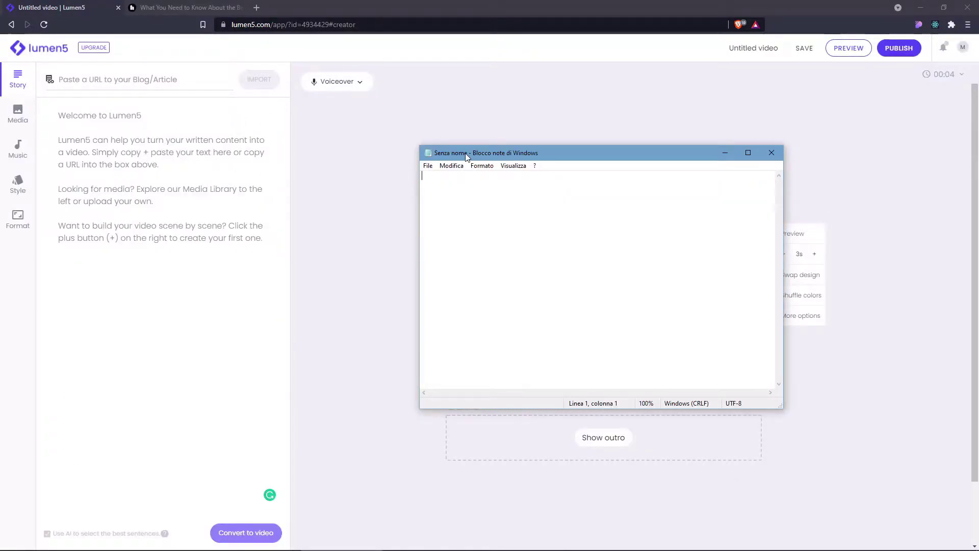
Paste the article into Notepad as plain text and copy it all
{"action": "left_click_drag", "start_coordinate": [466, 156], "coordinate": [433, 143]}
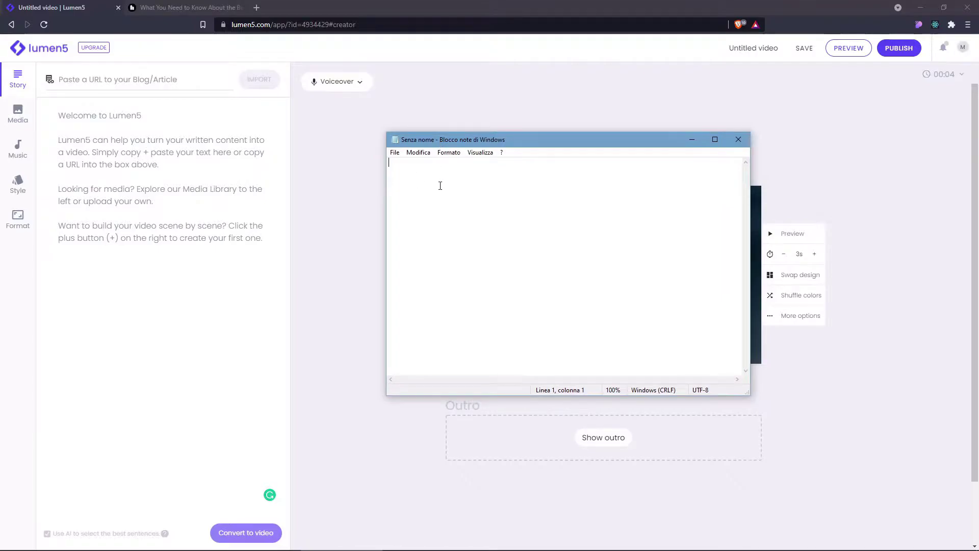
{"action": "key", "text": "ctrl+v"}
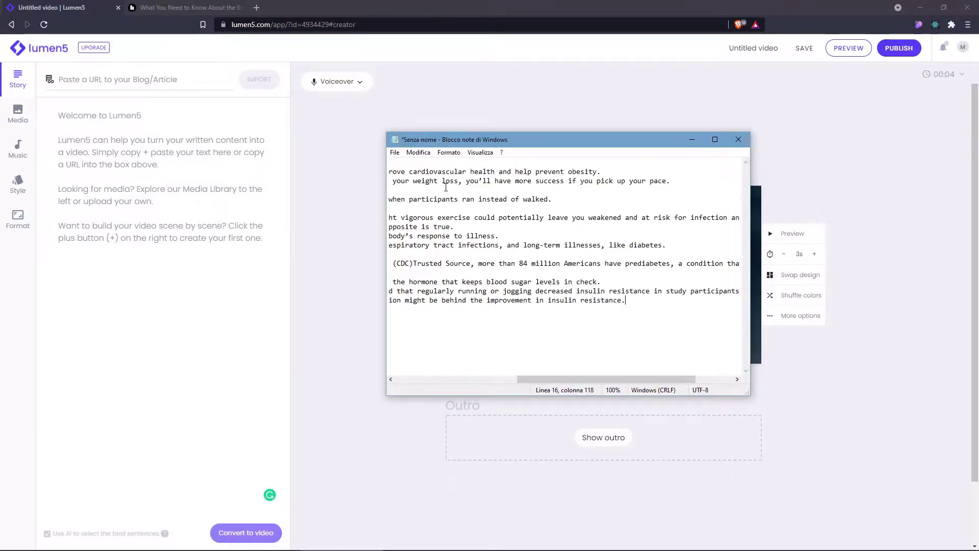
{"action": "scroll", "coordinate": [571, 314], "scroll_direction": "left", "scroll_amount": 5}
{"action": "scroll", "coordinate": [571, 314], "scroll_direction": "left", "scroll_amount": 5}
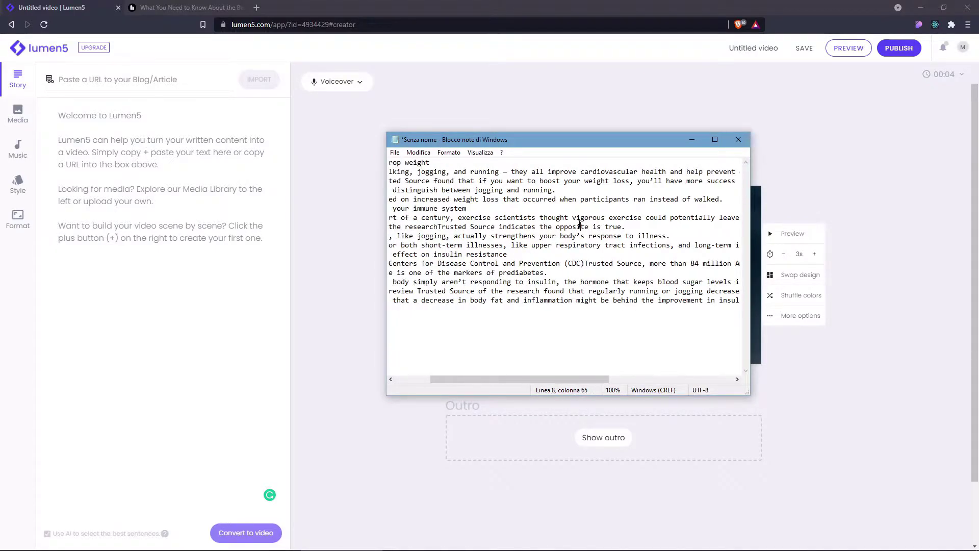
{"action": "key", "text": "ctrl+a"}
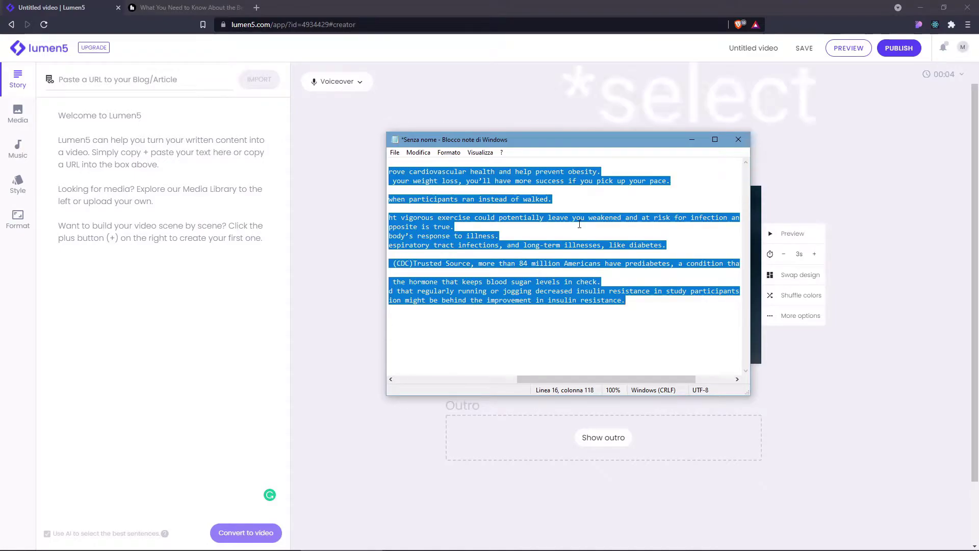
Close Notepad without saving and paste the plain text into the Lumen5 story
{"action": "left_click", "coordinate": [738, 138]}
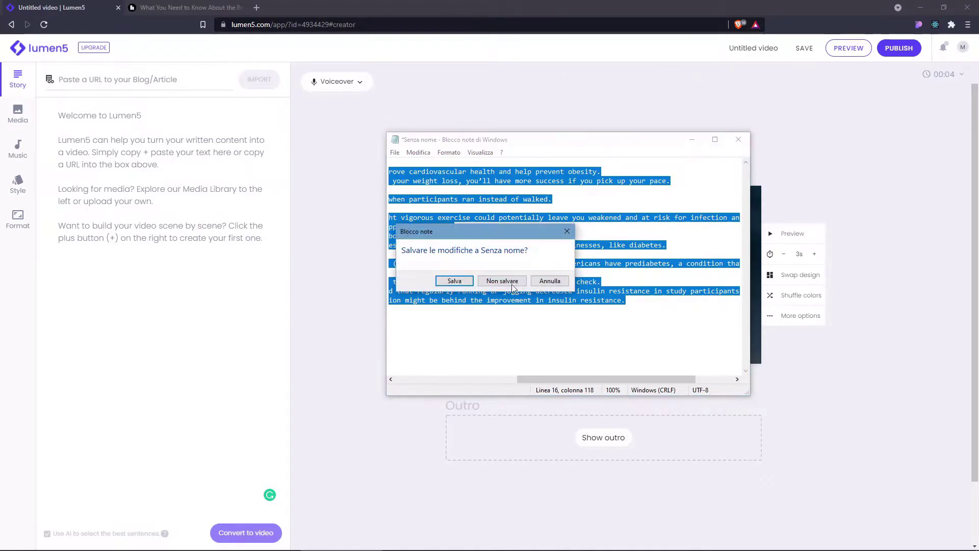
{"action": "left_click", "coordinate": [503, 285]}
{"action": "key", "text": "ctrl+v"}
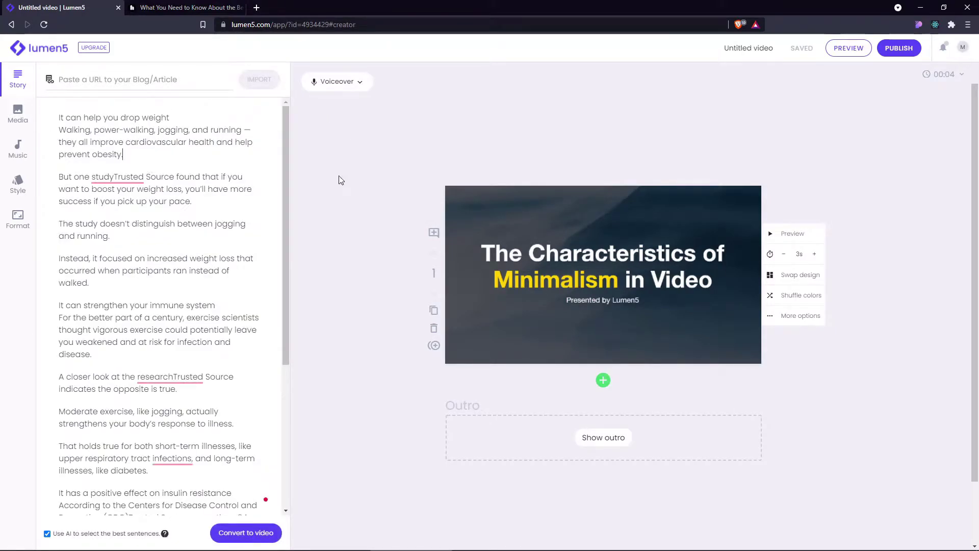
{"action": "scroll", "coordinate": [145, 229], "scroll_direction": "down", "scroll_amount": 10}
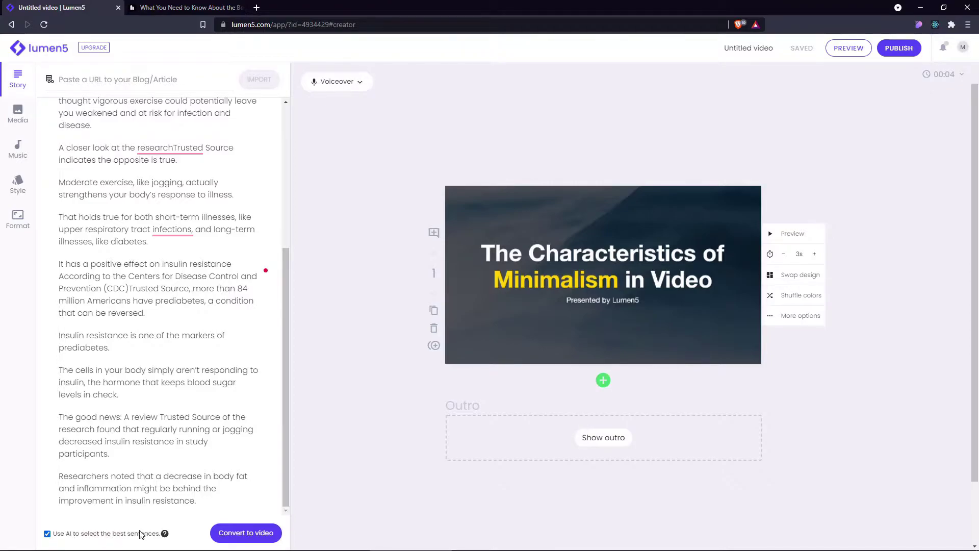
Uncheck 'Use AI to select the best sentences' below the story
{"action": "left_click", "coordinate": [48, 532]}
{"action": "scroll", "coordinate": [158, 305], "scroll_direction": "up", "scroll_amount": 5}
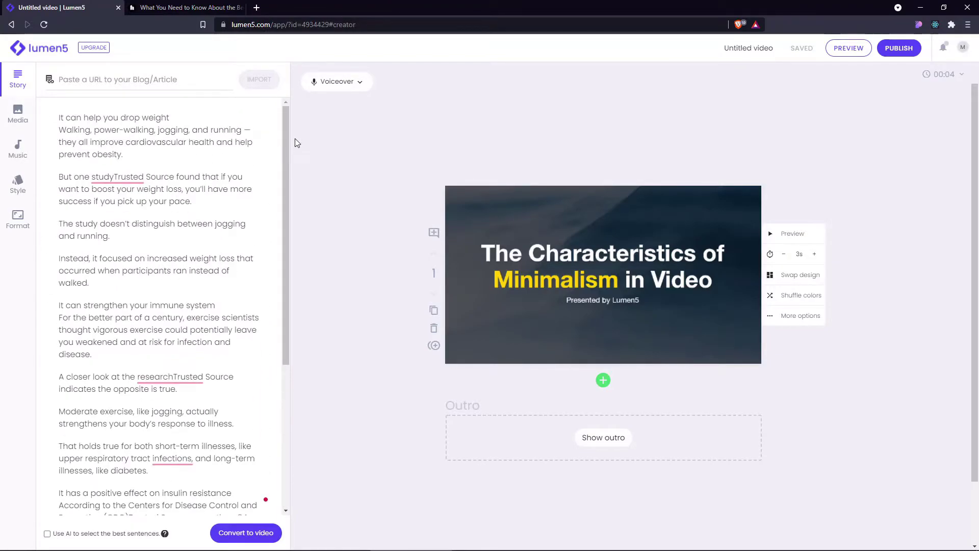
{"action": "scroll", "coordinate": [593, 252], "scroll_direction": "down", "scroll_amount": 2}
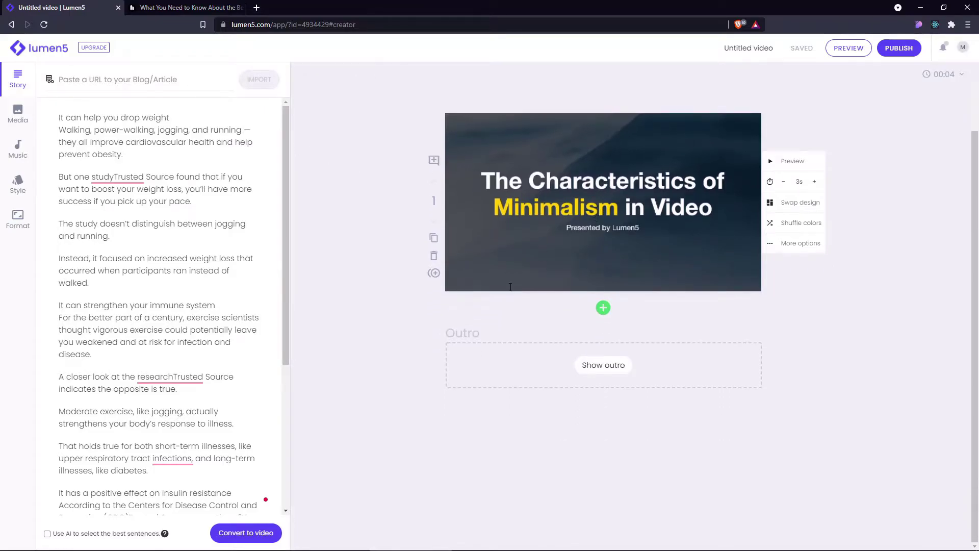
{"action": "scroll", "coordinate": [509, 288], "scroll_direction": "up", "scroll_amount": 2}
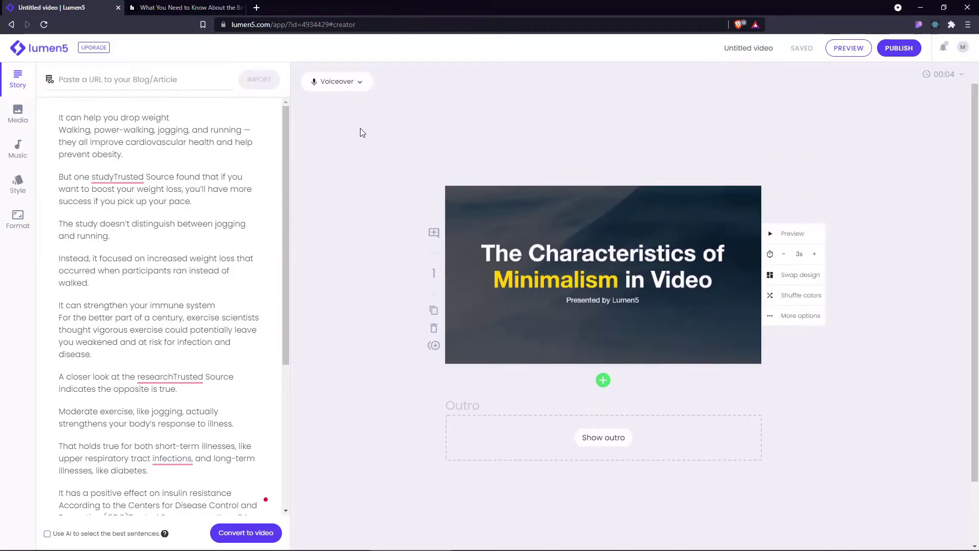
Try recording your own voiceover, dismiss the microphone-denied dialog, and reopen Voiceover
{"action": "left_click", "coordinate": [359, 82]}
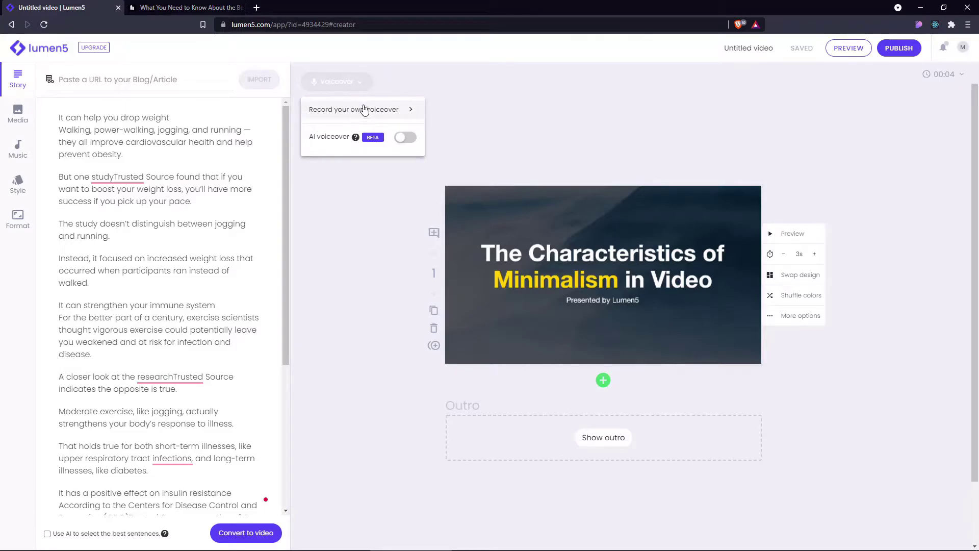
{"action": "left_click", "coordinate": [409, 111]}
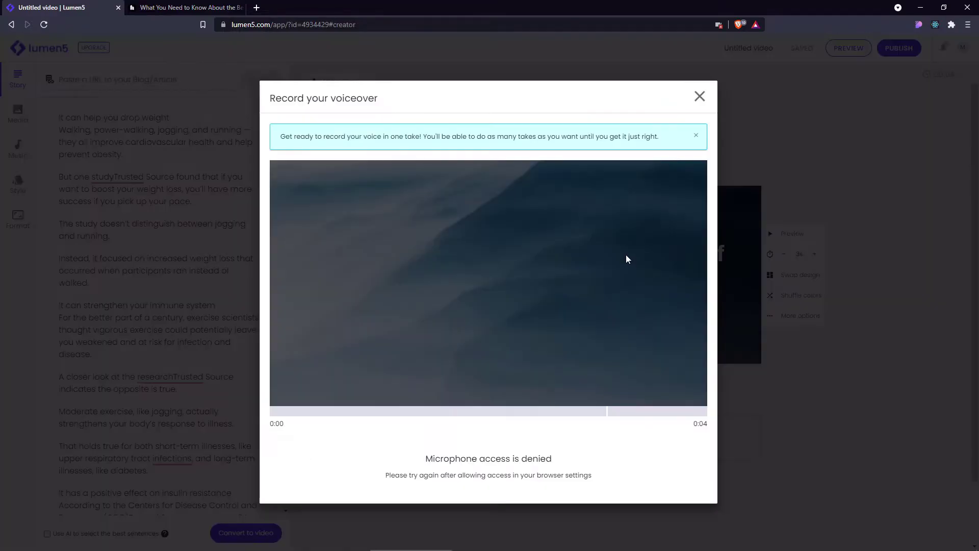
{"action": "left_click", "coordinate": [698, 95]}
{"action": "left_click", "coordinate": [337, 81]}
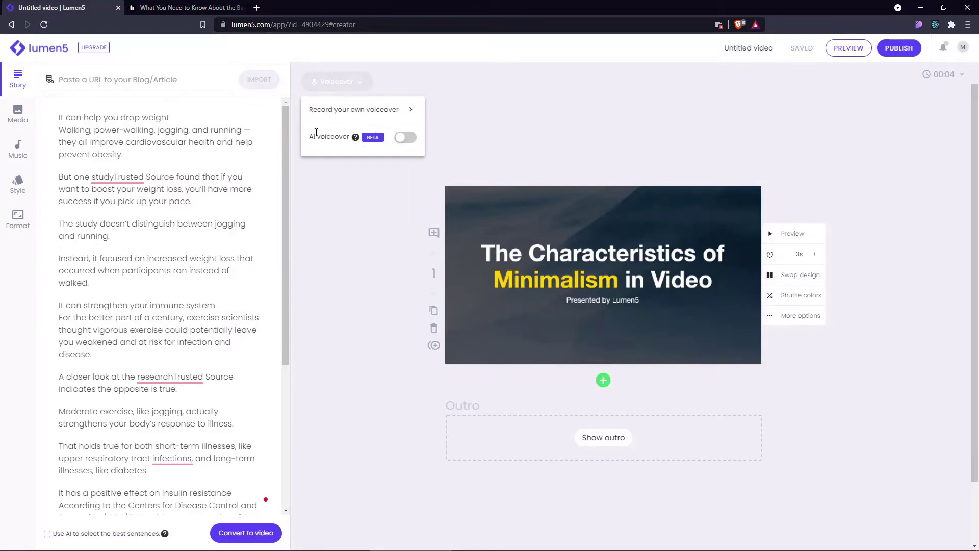
Go to Account settings from the avatar menu and reach the Advanced settings section
{"action": "left_click", "coordinate": [379, 95]}
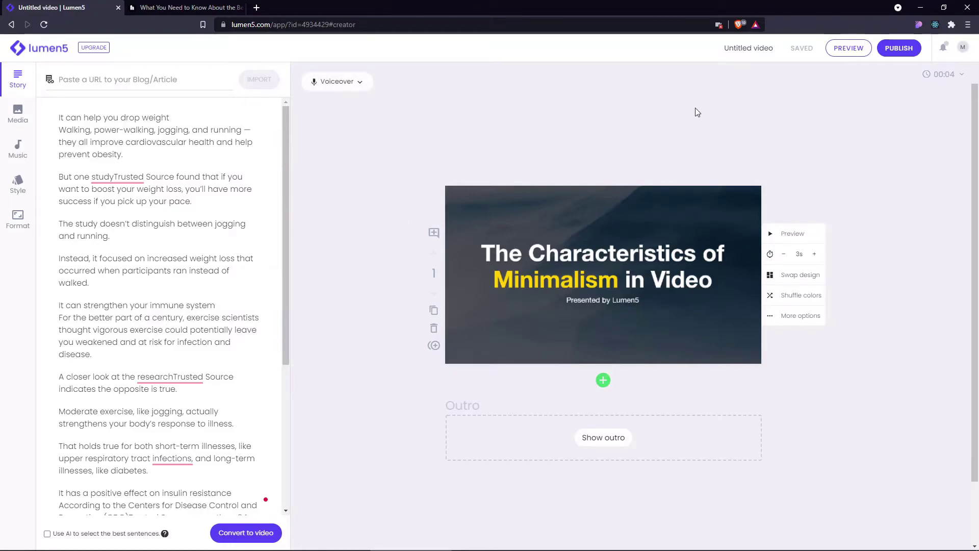
{"action": "left_click", "coordinate": [963, 48]}
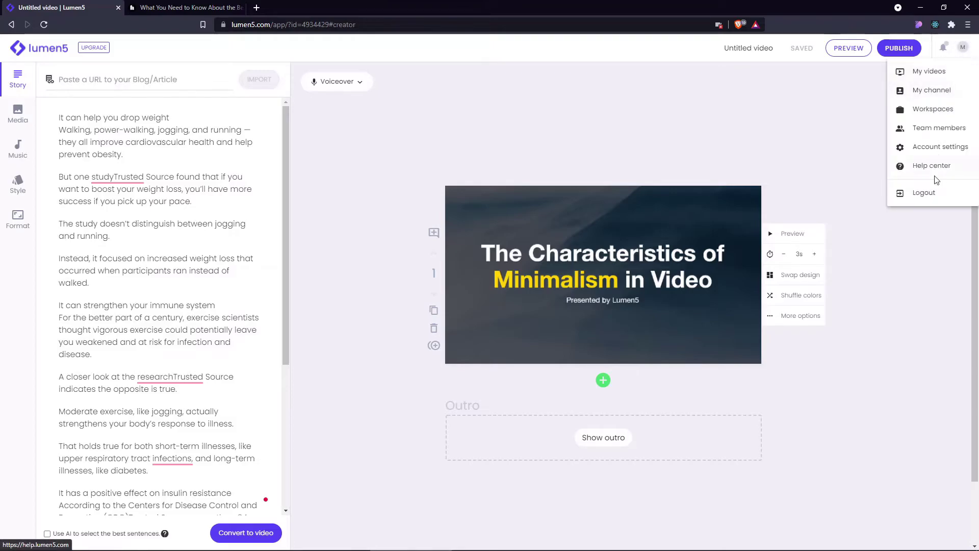
{"action": "left_click", "coordinate": [940, 146]}
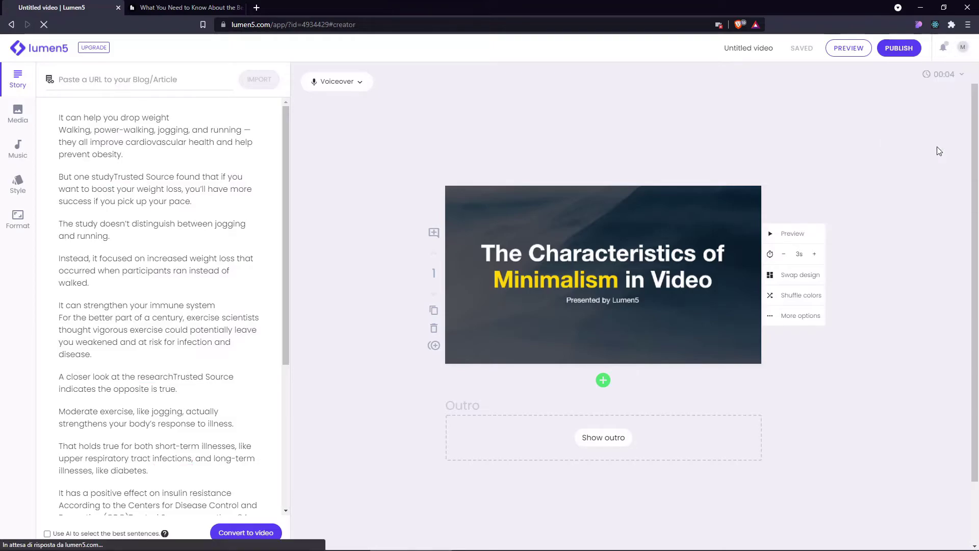
{"action": "scroll", "coordinate": [405, 280], "scroll_direction": "down", "scroll_amount": 5}
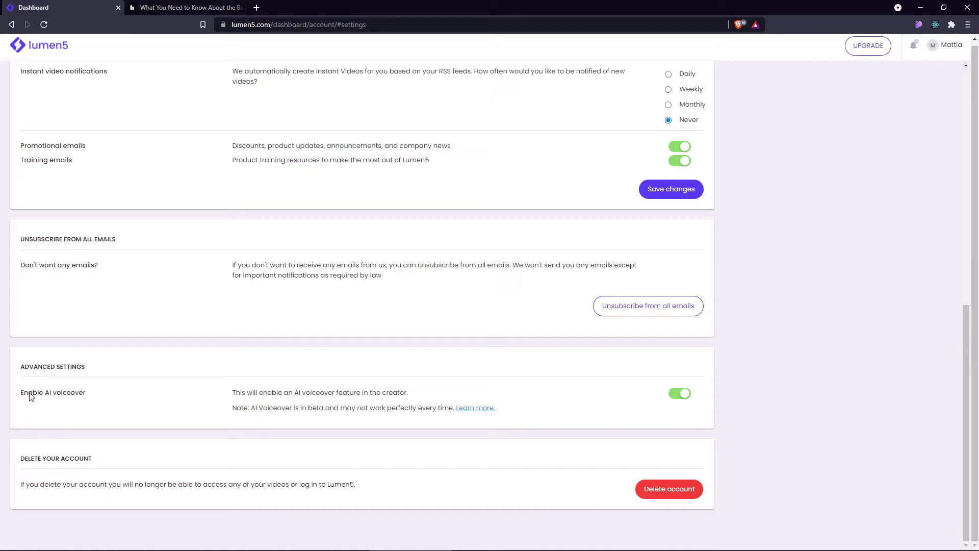
{"action": "left_click_drag", "start_coordinate": [22, 393], "coordinate": [70, 393]}
{"action": "left_click", "coordinate": [62, 399]}
Toggle Enable AI voiceover on and return to the video creator
{"action": "left_click", "coordinate": [684, 396]}
{"action": "left_click", "coordinate": [684, 396]}
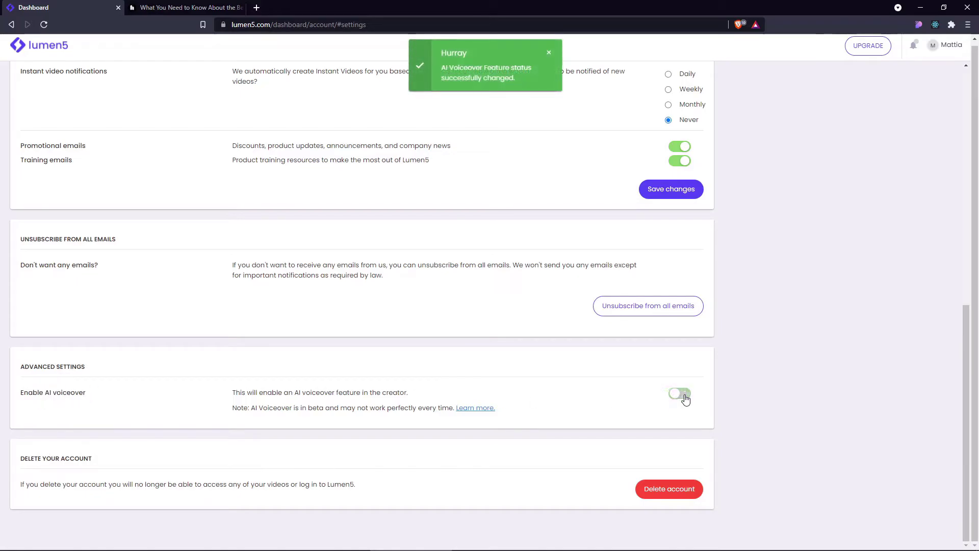
{"action": "scroll", "coordinate": [559, 240], "scroll_direction": "up", "scroll_amount": 2}
{"action": "left_click", "coordinate": [184, 7]}
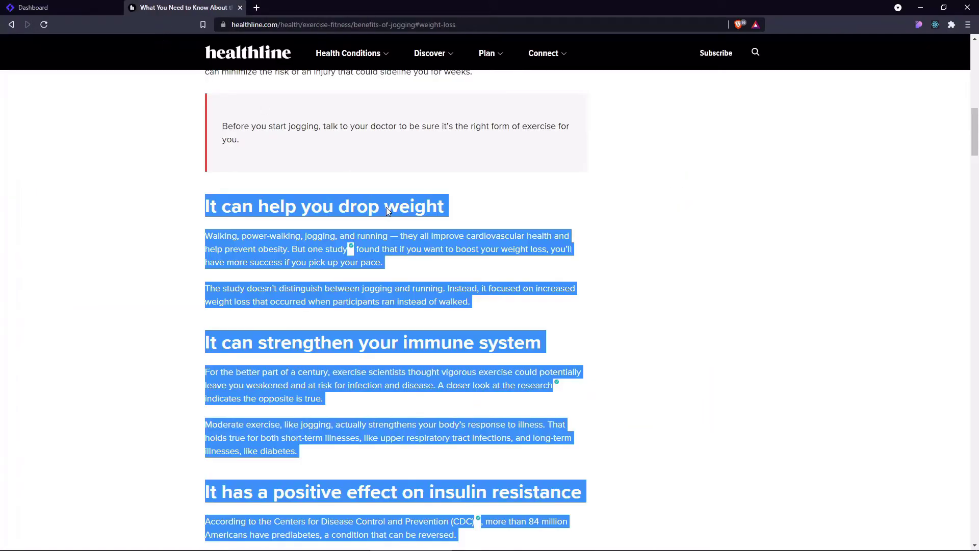
{"action": "left_click", "coordinate": [68, 8]}
{"action": "scroll", "coordinate": [140, 137], "scroll_direction": "up", "scroll_amount": 8}
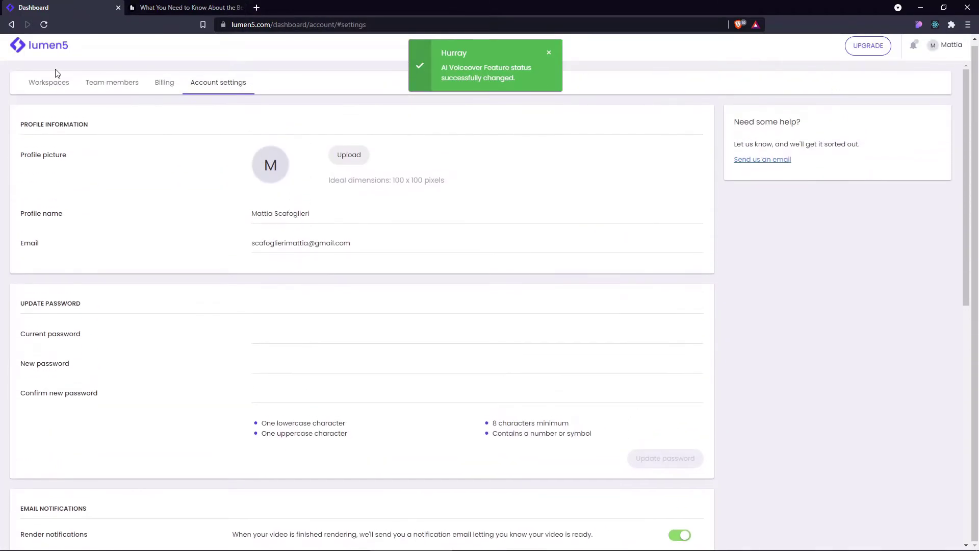
{"action": "left_click", "coordinate": [11, 25]}
Turn on AI voiceover and convert the story text into video scenes
{"action": "left_click", "coordinate": [337, 82]}
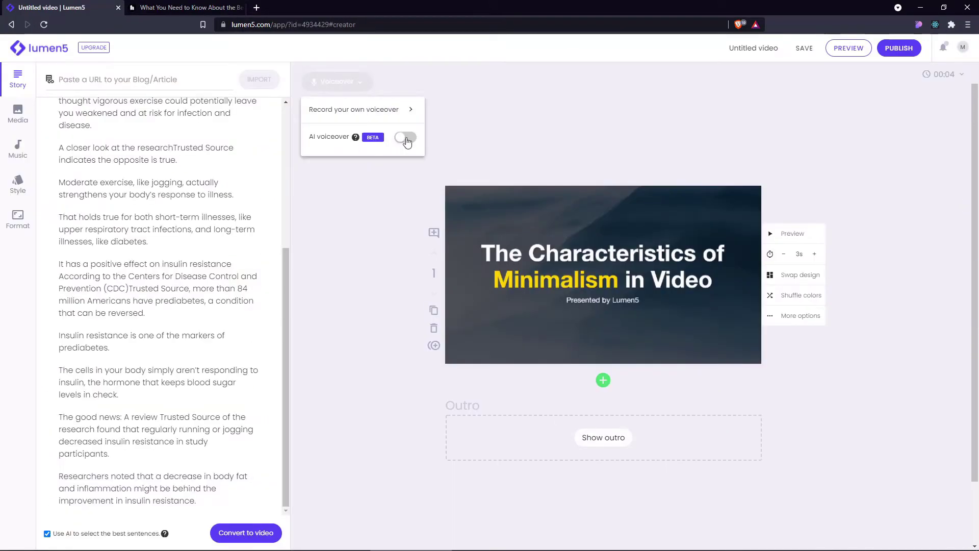
{"action": "left_click", "coordinate": [406, 138]}
{"action": "left_click", "coordinate": [575, 123]}
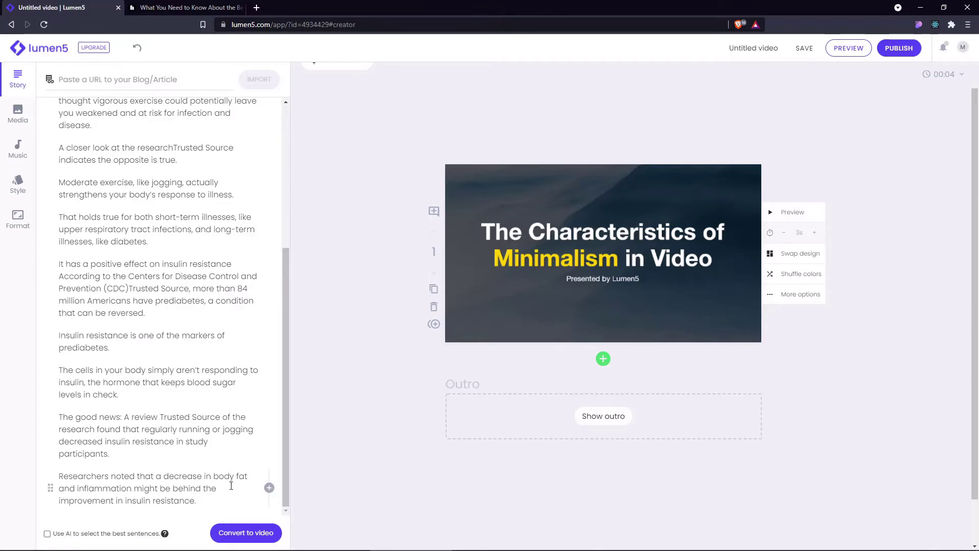
{"action": "left_click", "coordinate": [245, 532]}
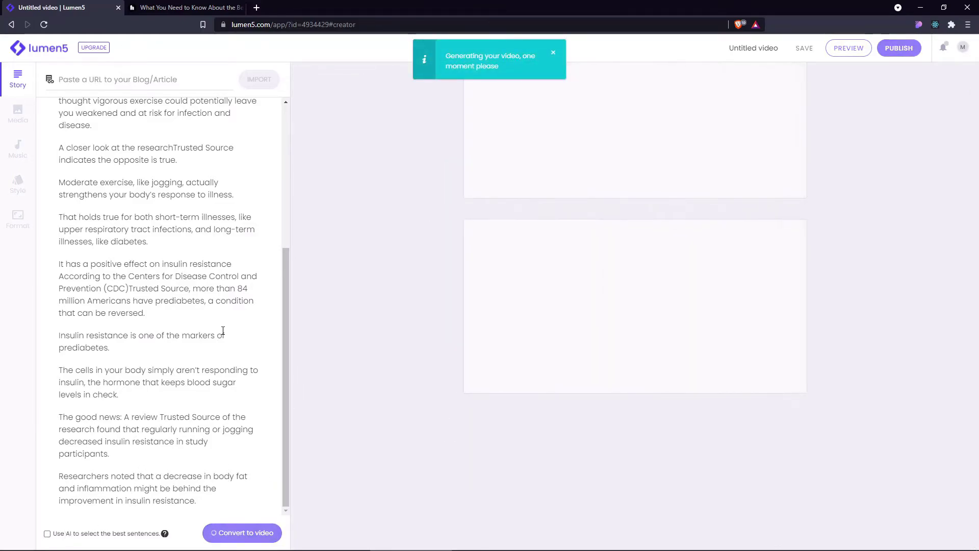
{"action": "scroll", "coordinate": [264, 336], "scroll_direction": "up", "scroll_amount": 5}
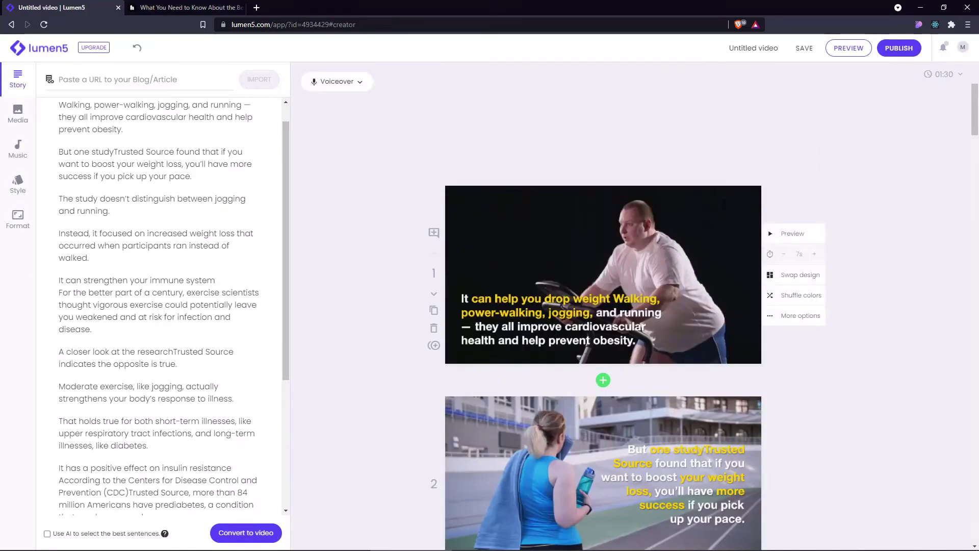
{"action": "scroll", "coordinate": [631, 252], "scroll_direction": "down", "scroll_amount": 3}
{"action": "scroll", "coordinate": [631, 252], "scroll_direction": "up", "scroll_amount": 2}
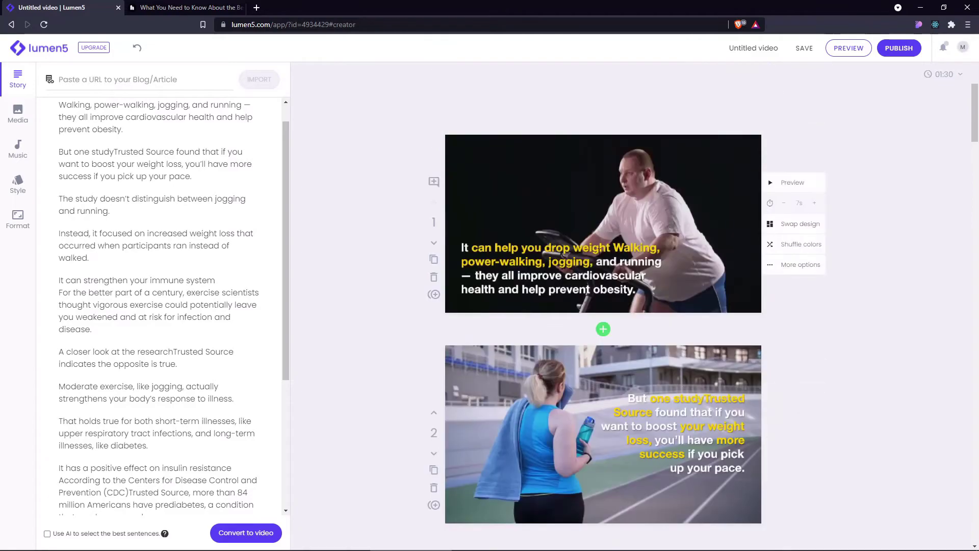
{"action": "scroll", "coordinate": [545, 279], "scroll_direction": "down", "scroll_amount": 3}
{"action": "scroll", "coordinate": [545, 279], "scroll_direction": "up", "scroll_amount": 5}
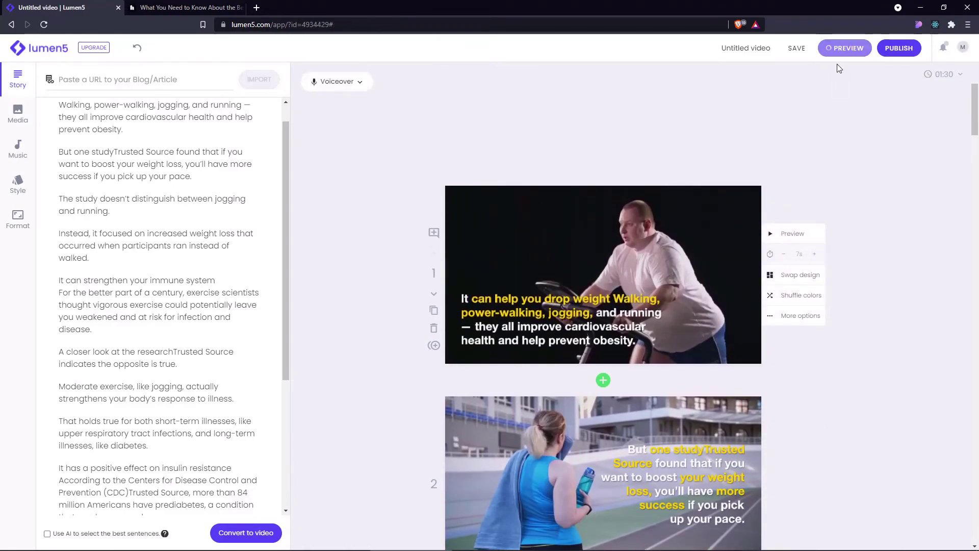
{"action": "left_click", "coordinate": [846, 47]}
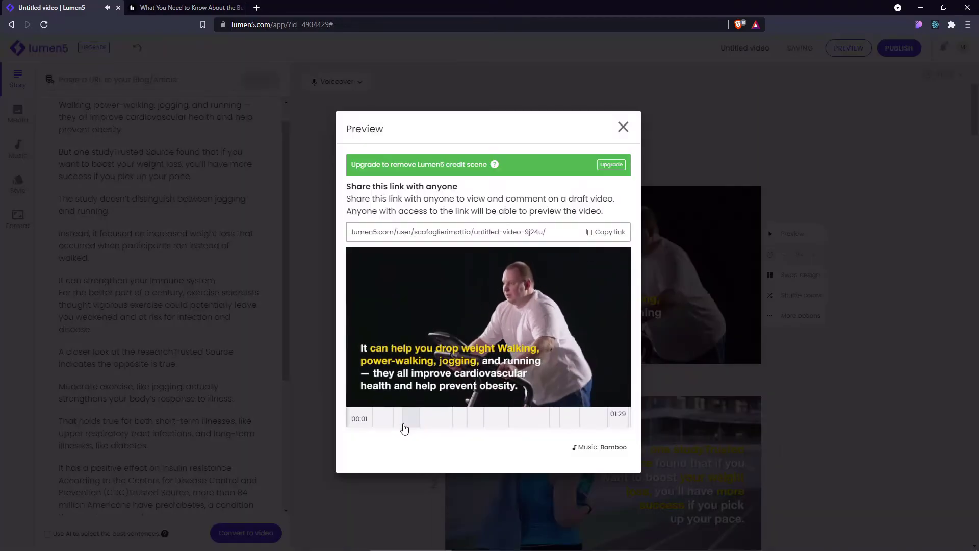
{"action": "left_click", "coordinate": [412, 418]}
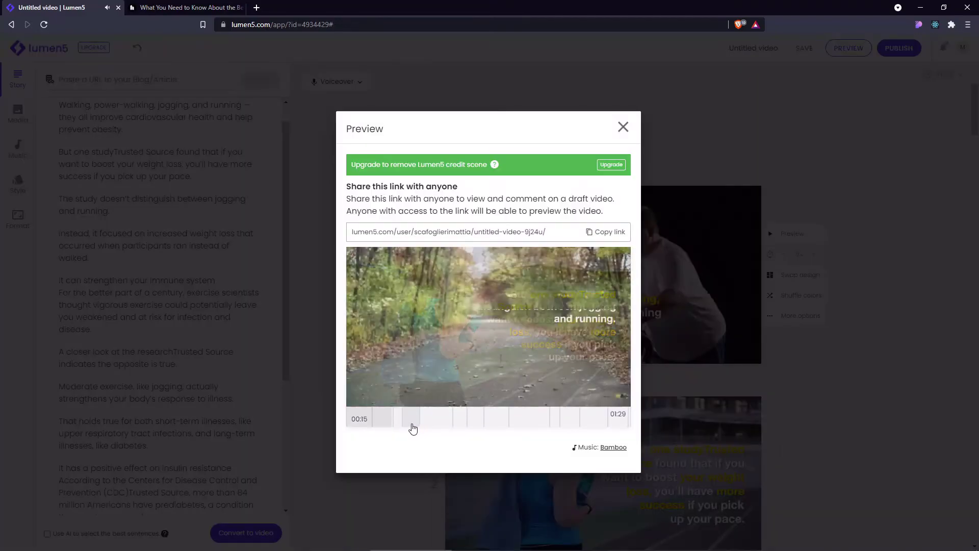
{"action": "left_click", "coordinate": [484, 419]}
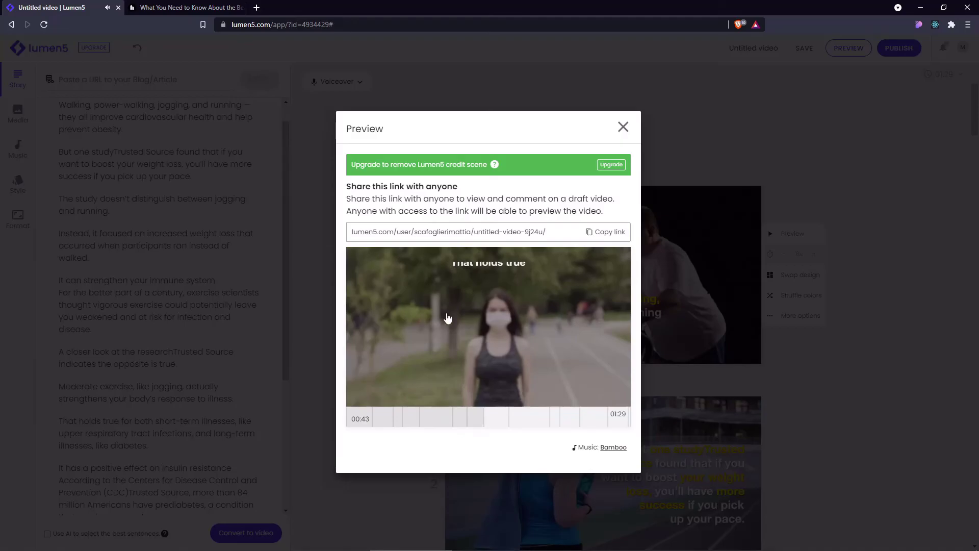
{"action": "left_click", "coordinate": [622, 127]}
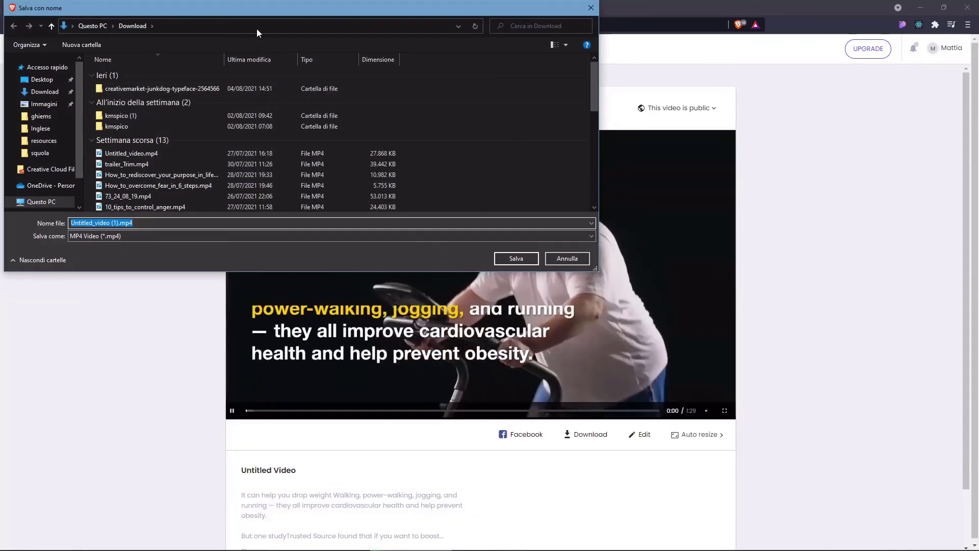
Dismiss the Save As window and cancel the started video download
{"action": "mouse_move", "coordinate": [264, 12]}
{"action": "left_mouse_down"}
{"action": "mouse_move", "coordinate": [579, 94]}
{"action": "mouse_move", "coordinate": [478, 92]}
{"action": "left_mouse_up"}
{"action": "left_click", "coordinate": [767, 337]}
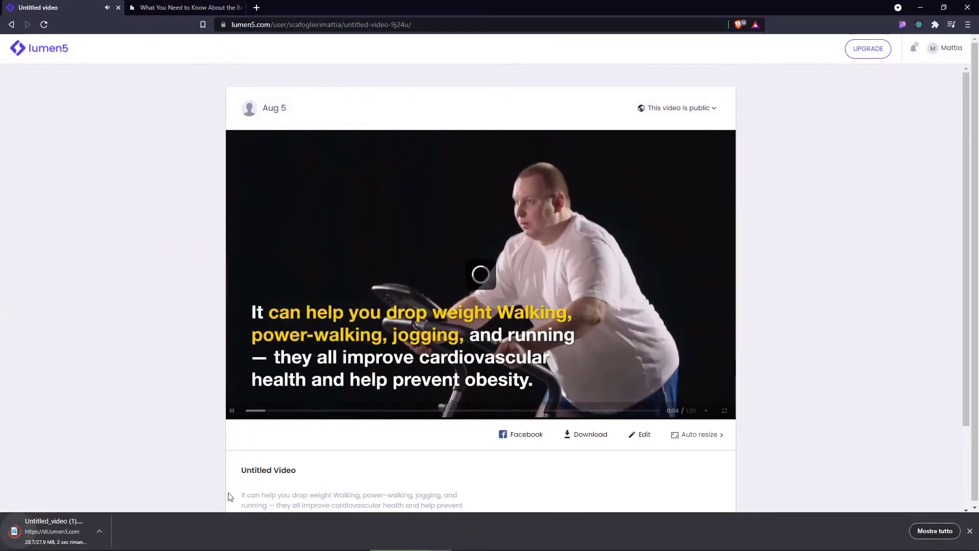
{"action": "left_click", "coordinate": [109, 533]}
{"action": "left_click", "coordinate": [128, 513]}
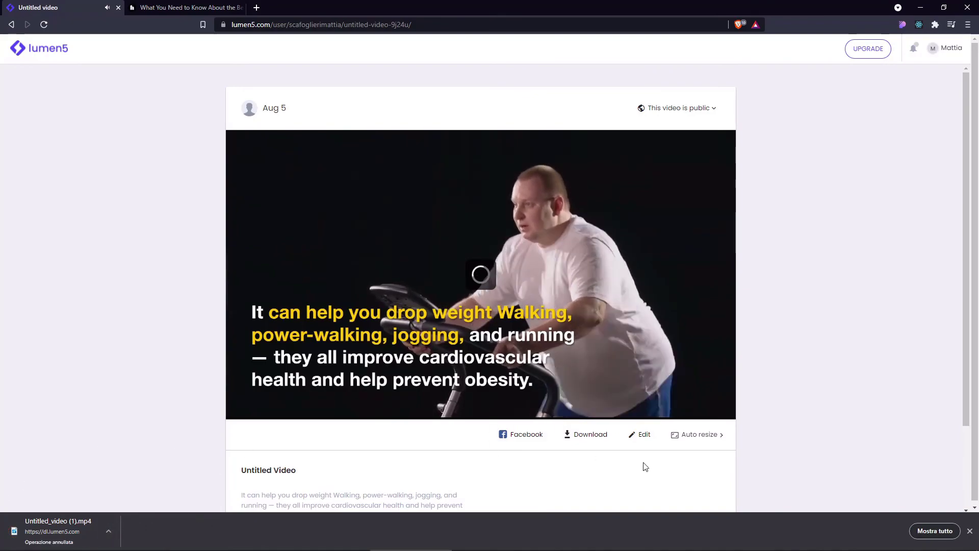
Close the downloads bar and pause the published 1:25 video on its share page
{"action": "left_click", "coordinate": [970, 538]}
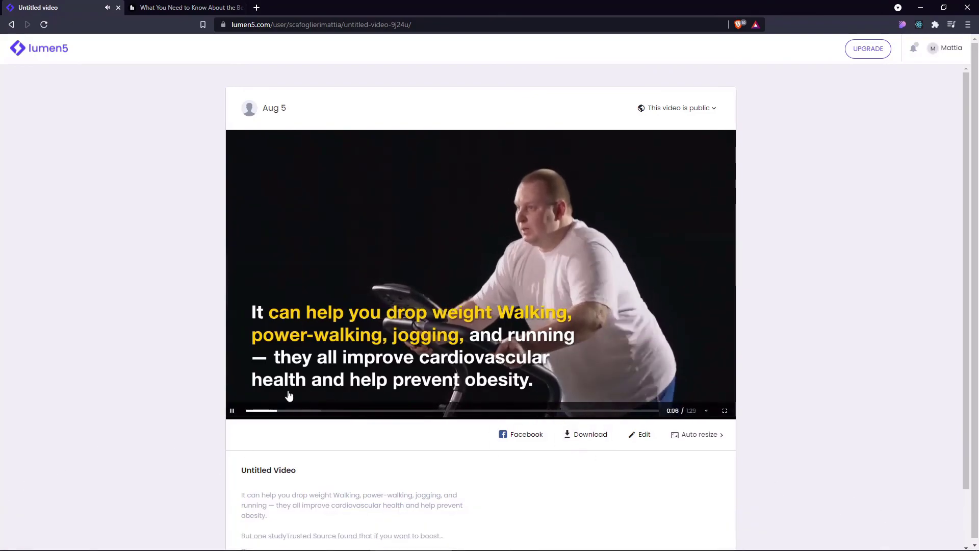
{"action": "left_click", "coordinate": [232, 411]}
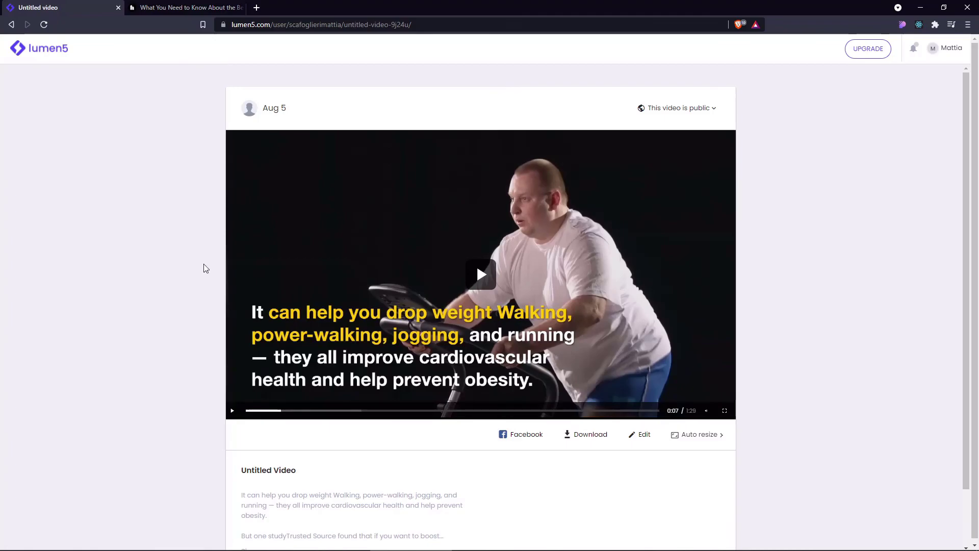